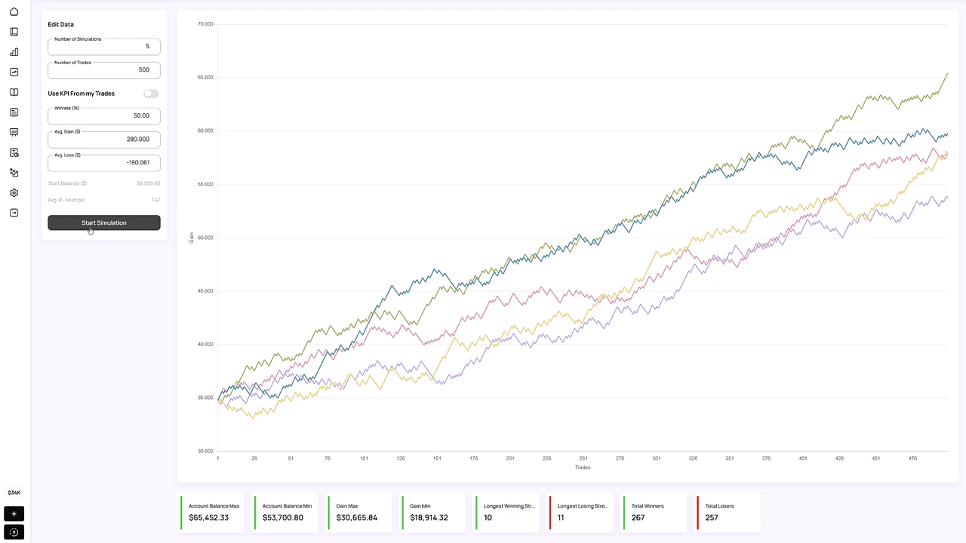
# Rerun the simulation a few times, then set Number of Trades to 50 and rerun it
pyautogui.click(90, 228)
pyautogui.click(91, 227)
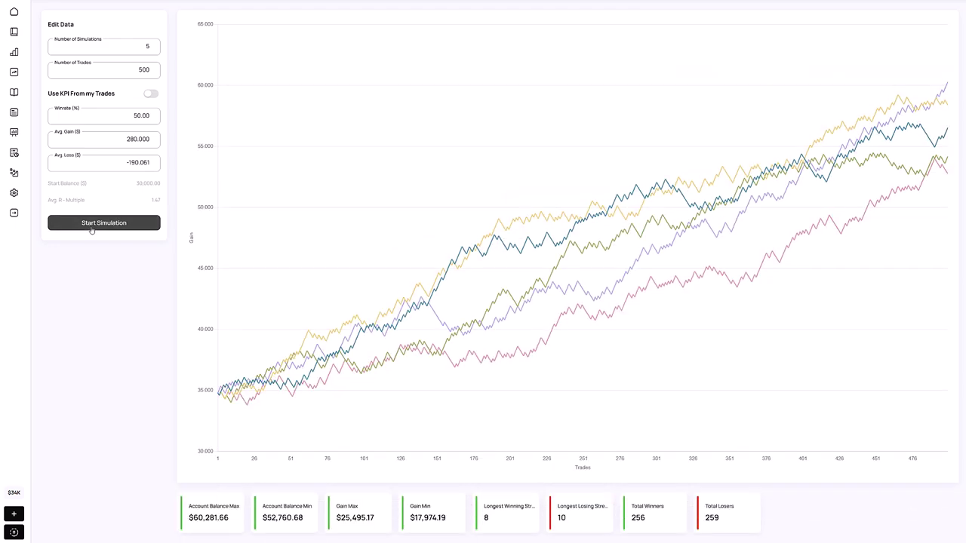
pyautogui.click(90, 228)
pyautogui.doubleClick(130, 72)
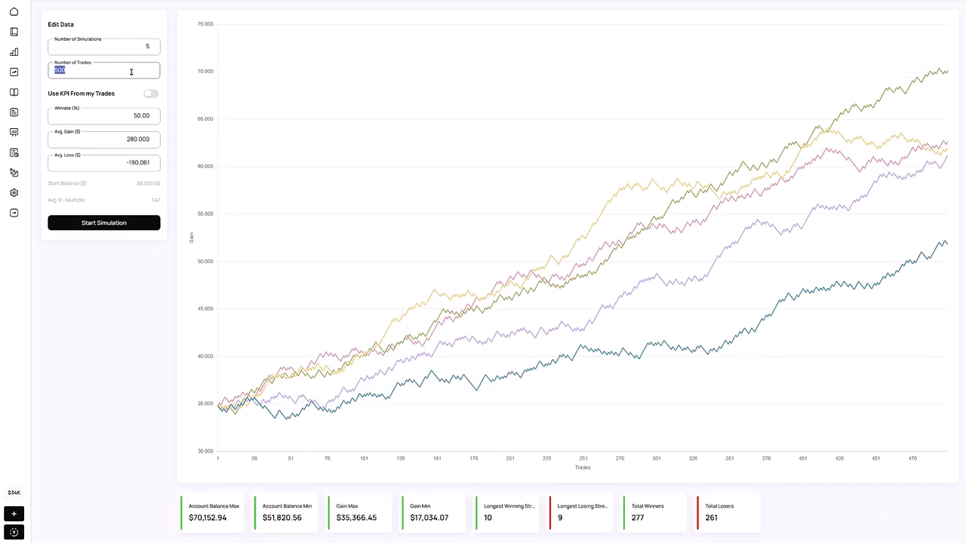
pyautogui.write('50')
pyautogui.click(141, 225)
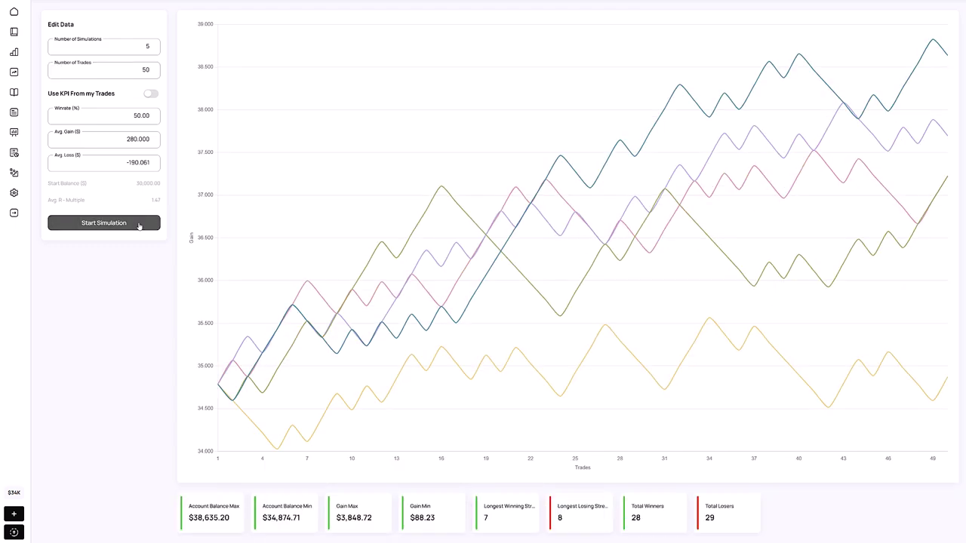
pyautogui.click(140, 225)
pyautogui.click(139, 226)
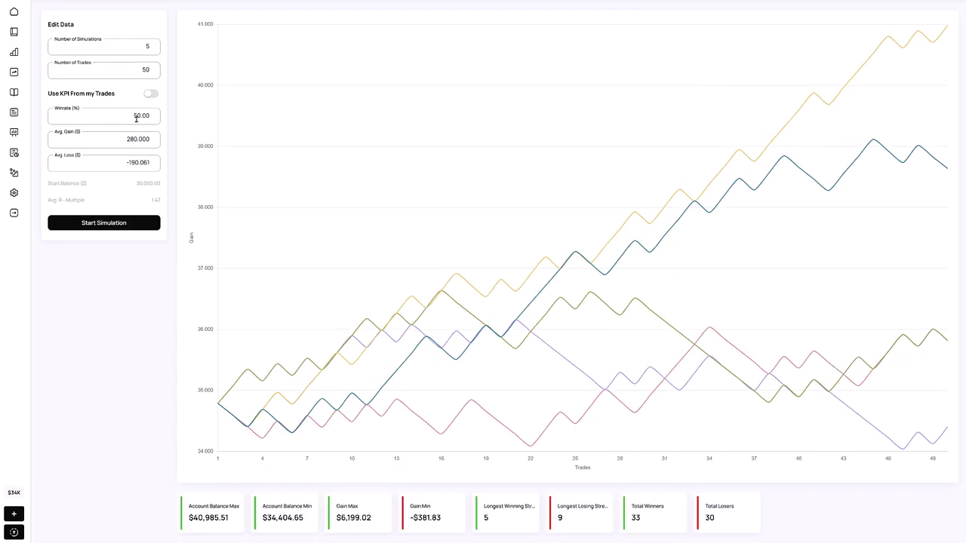
# Set the winrate to 75% and rerun the simulation several times
pyautogui.doubleClick(137, 118)
pyautogui.click(119, 222)
pyautogui.click(119, 224)
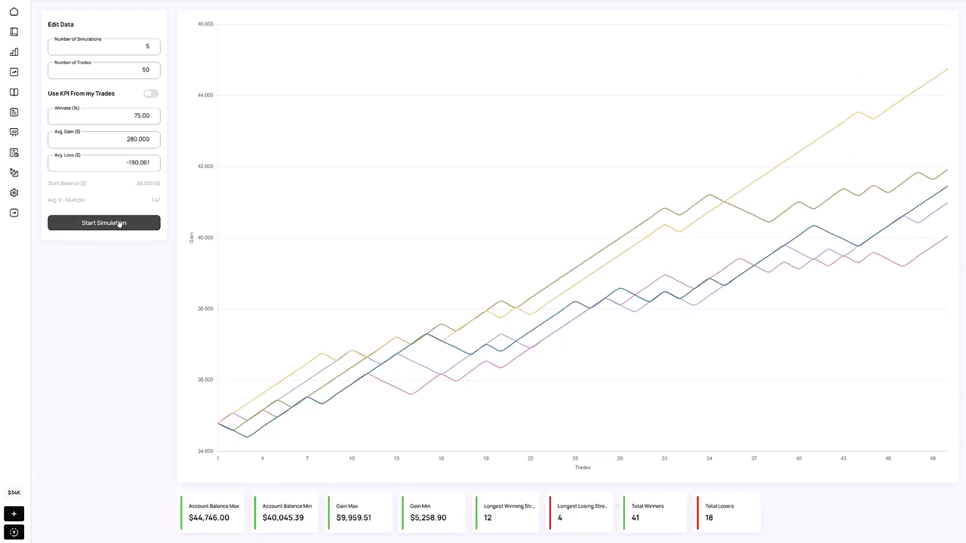
pyautogui.click(118, 223)
pyautogui.click(118, 223)
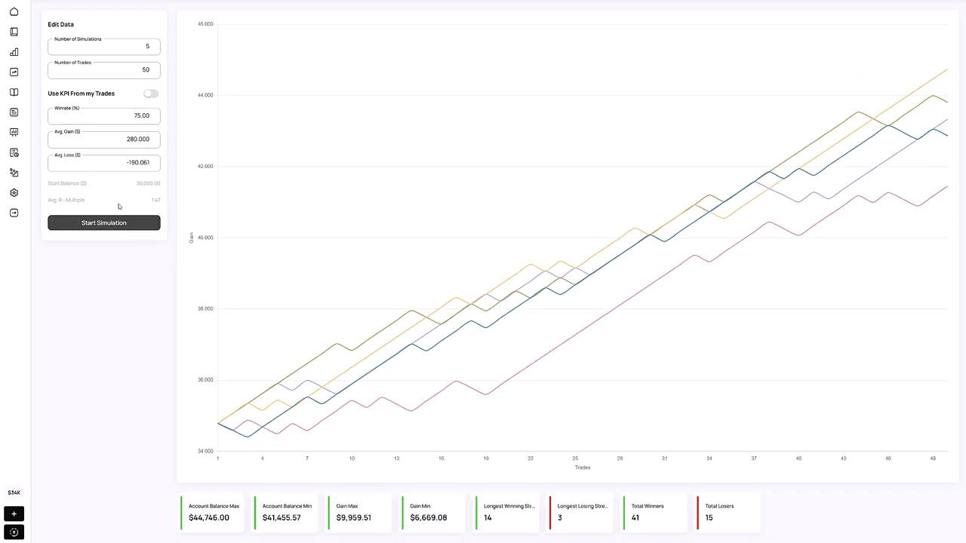
# Set Number of Trades back to 500 and run the simulation
pyautogui.doubleClick(132, 76)
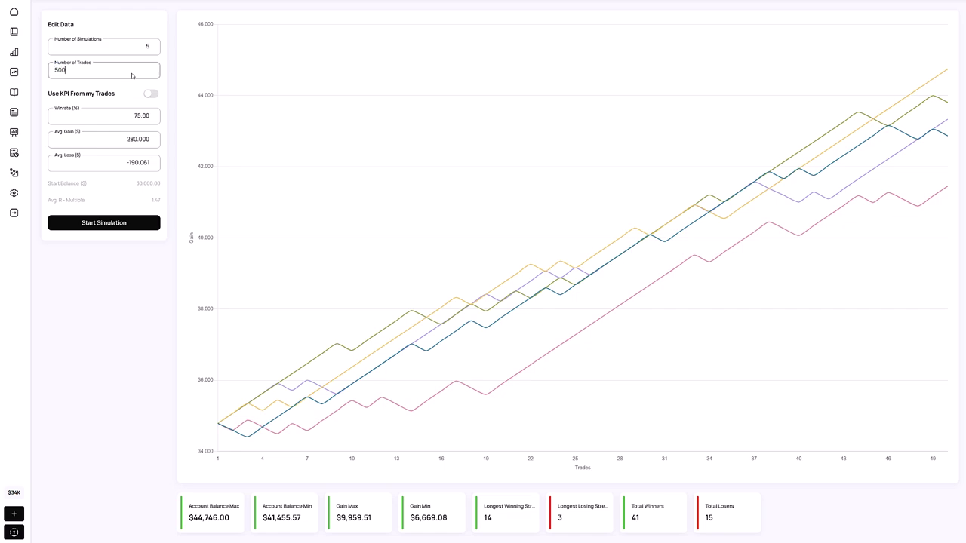
pyautogui.write('500')
pyautogui.click(112, 221)
# Rerun the 500-trade simulation, then set Avg. Gain to 180 and simulate repeatedly
pyautogui.click(113, 223)
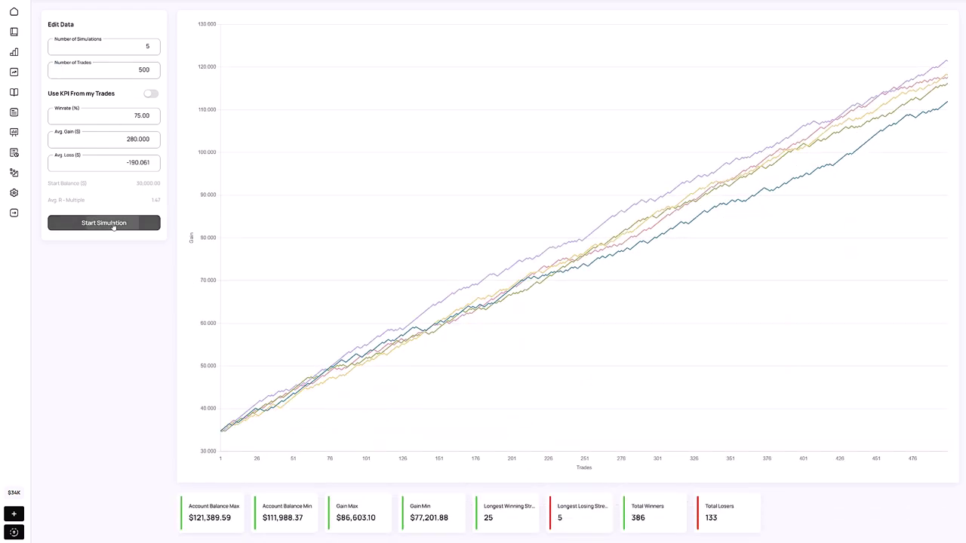
pyautogui.click(113, 223)
pyautogui.doubleClick(127, 138)
pyautogui.press('BackSpace')
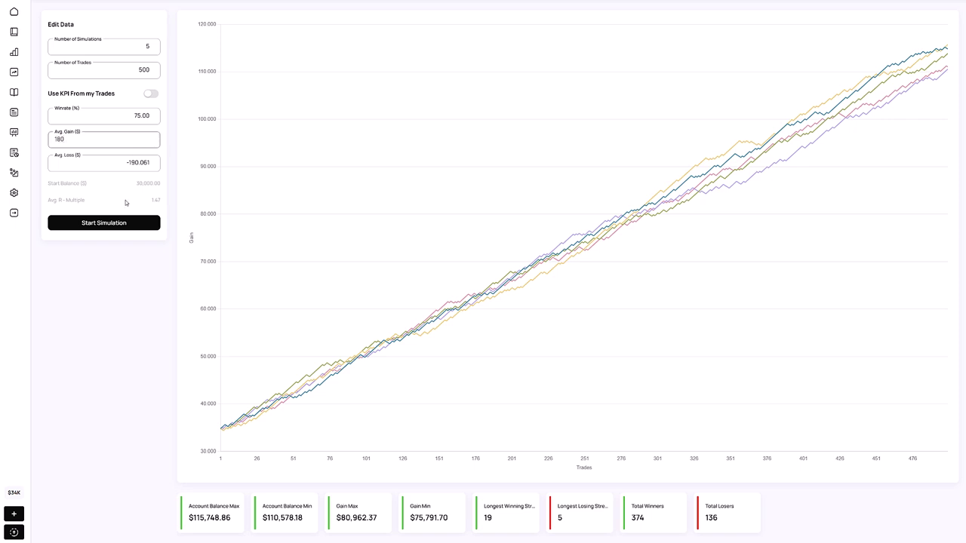
pyautogui.write('180')
pyautogui.click(126, 223)
pyautogui.click(125, 225)
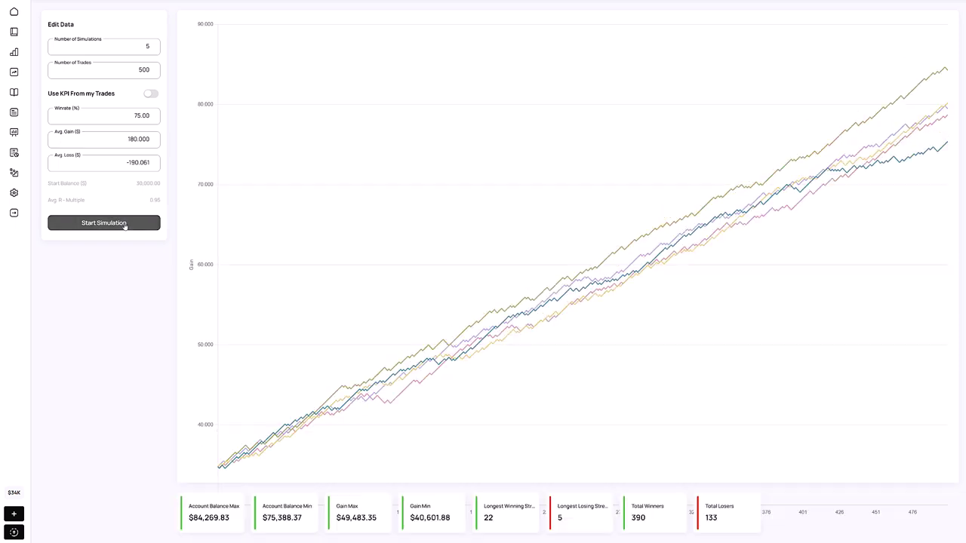
pyautogui.click(126, 225)
# Set Number of Trades to 100 and run the simulation several times
pyautogui.doubleClick(142, 69)
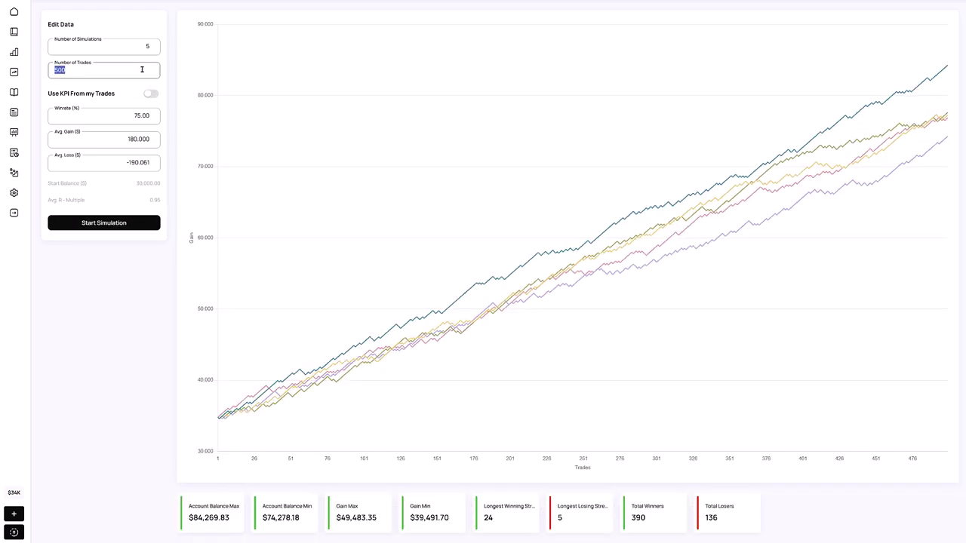
pyautogui.write('100')
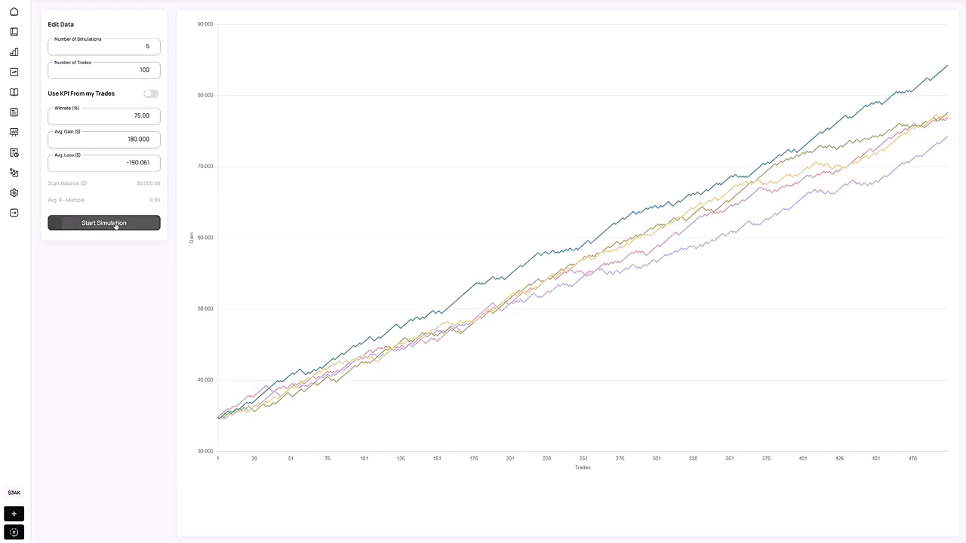
pyautogui.click(115, 223)
pyautogui.click(115, 224)
pyautogui.click(116, 225)
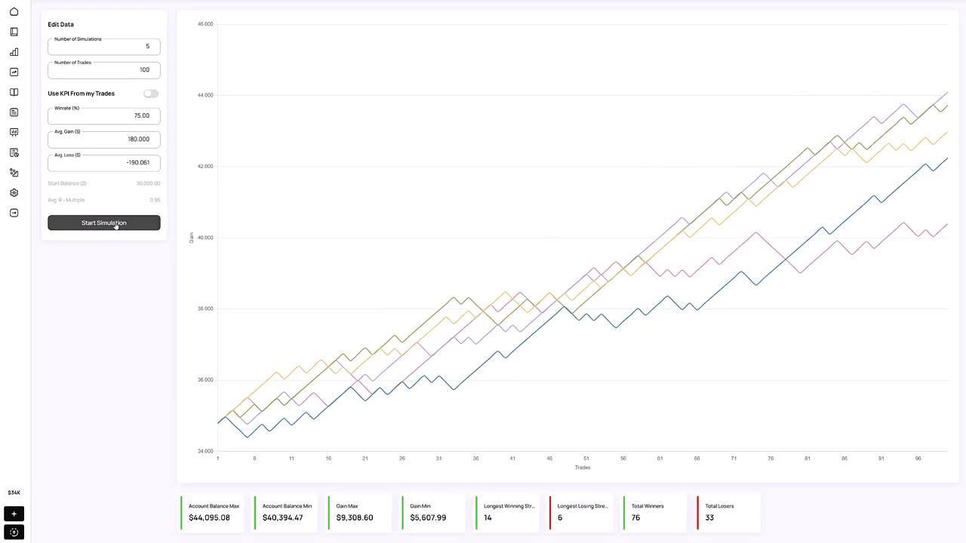
# Return to the Home dashboard and reopen Strategy Lab > Simulator
pyautogui.doubleClick(136, 49)
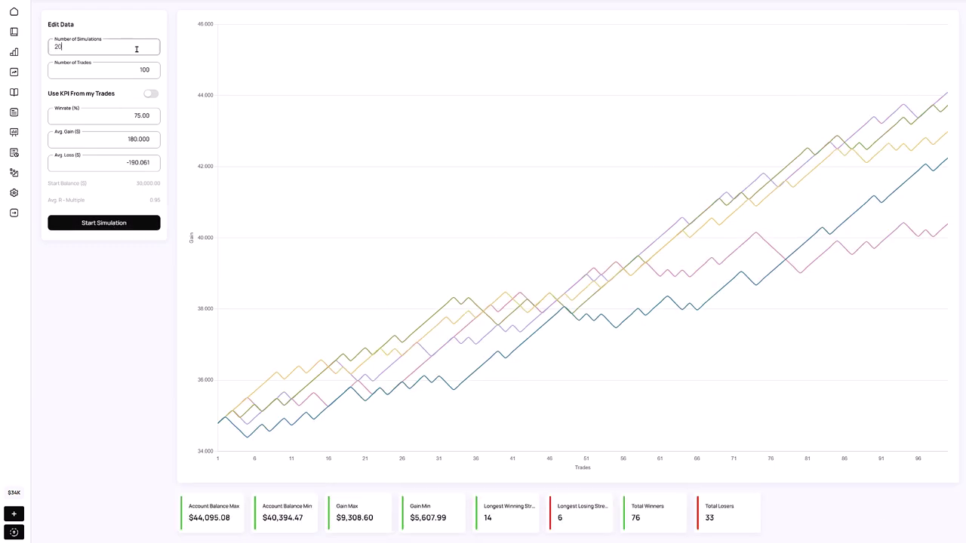
pyautogui.click(51, 17)
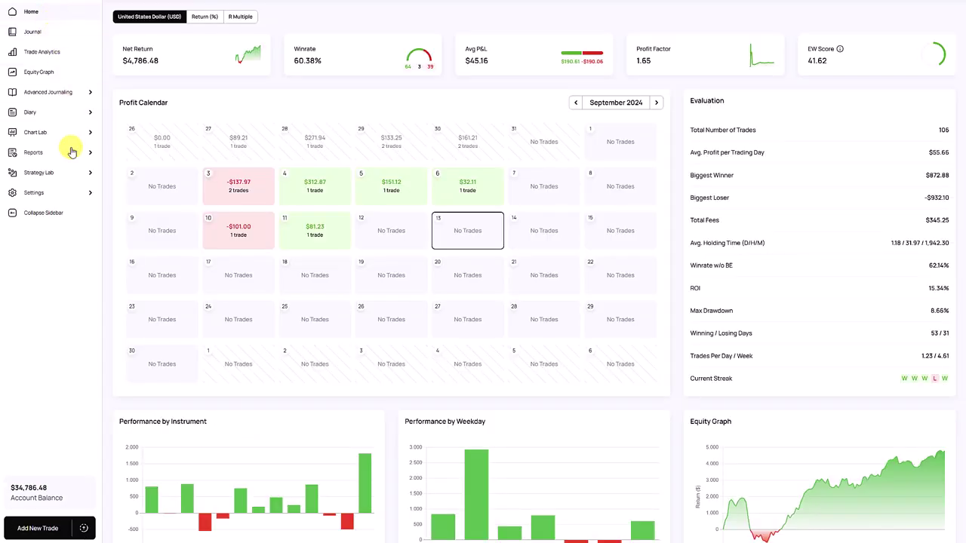
pyautogui.click(50, 175)
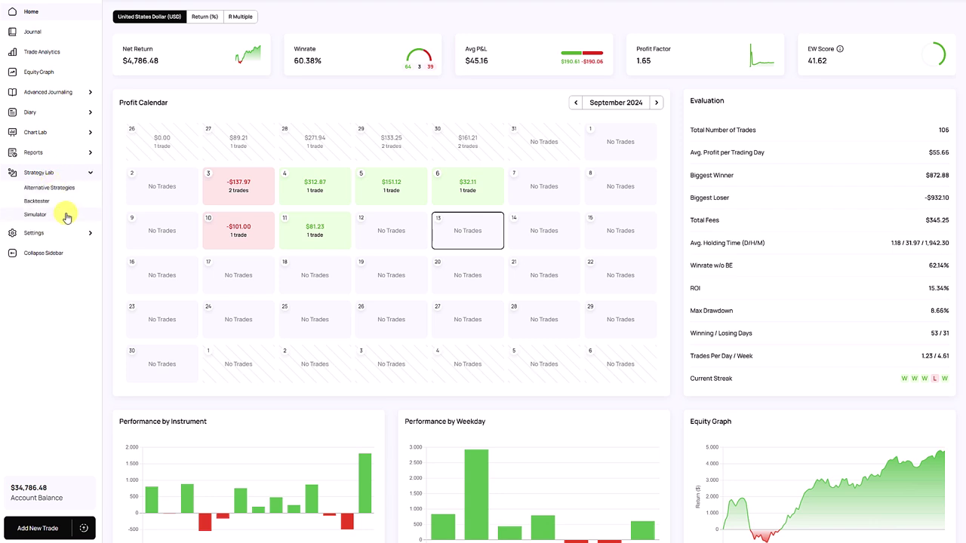
pyautogui.click(50, 217)
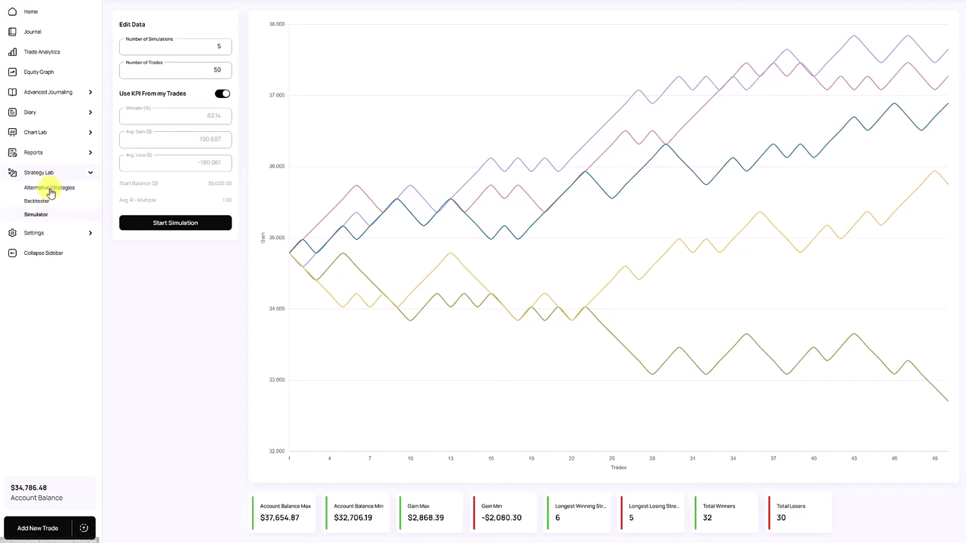
# Collapse the left navigation sidebar to icons only
pyautogui.click(43, 254)
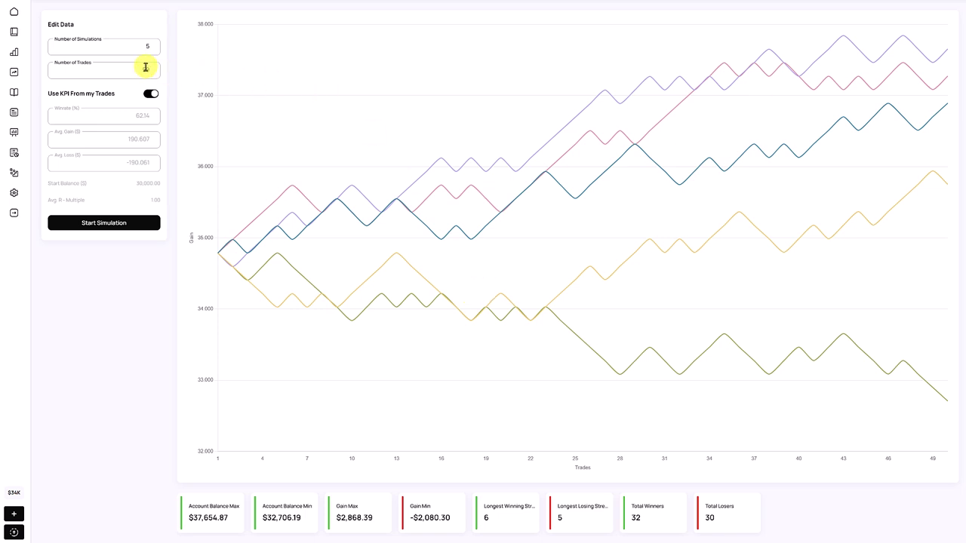
# Enter 500 as Number of Trades and run the KPI-based simulation
pyautogui.write('50')
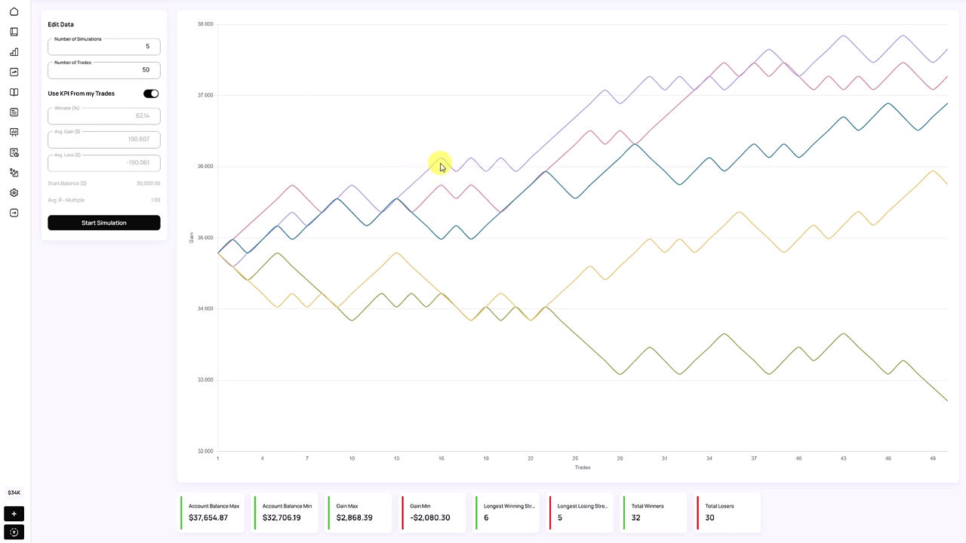
pyautogui.click(144, 71)
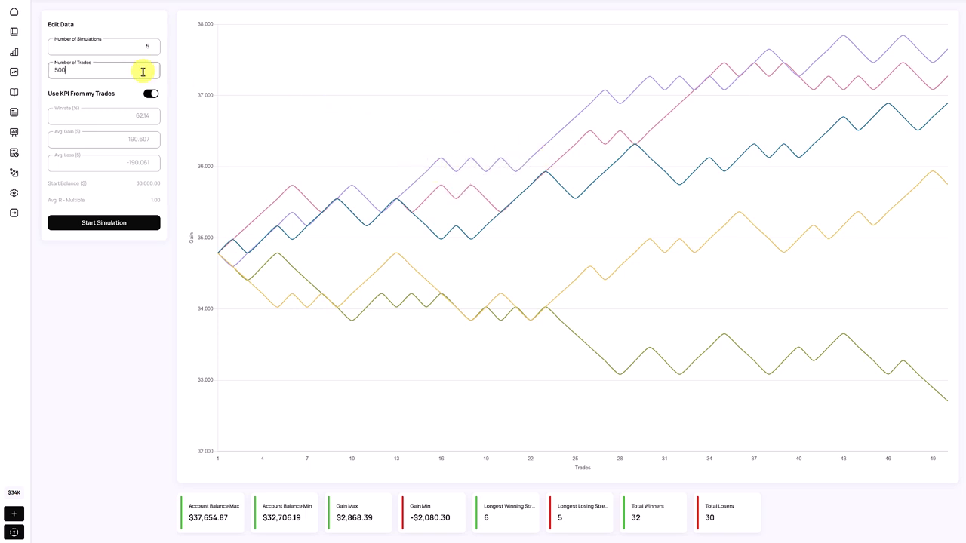
pyautogui.write('0')
pyautogui.click(116, 228)
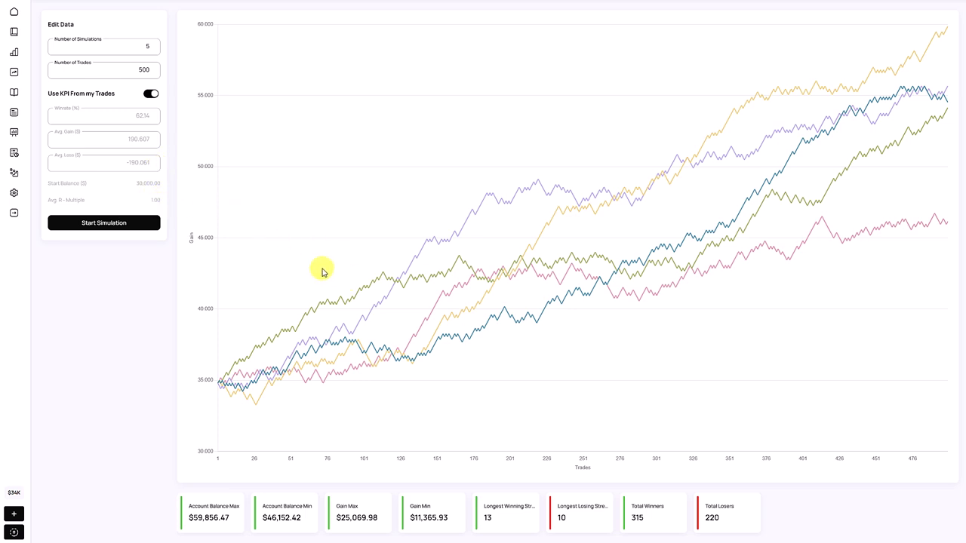
# Turn off 'Use KPI From my Trades' to unlock the Winrate, Avg. Gain and Avg. Loss fields
pyautogui.click(152, 95)
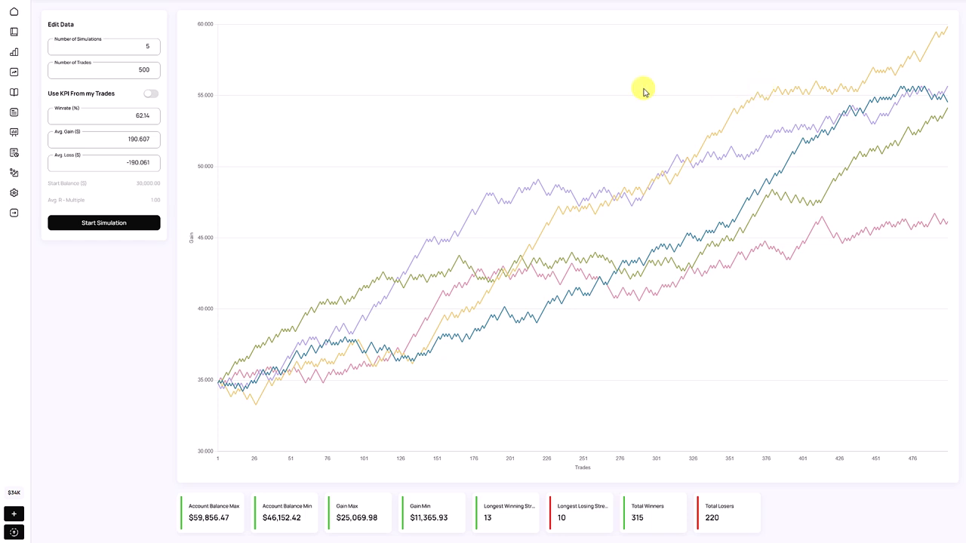
# Run the simulation twice at a 75% winrate, then change the winrate to 50
pyautogui.doubleClick(144, 116)
pyautogui.write('75')
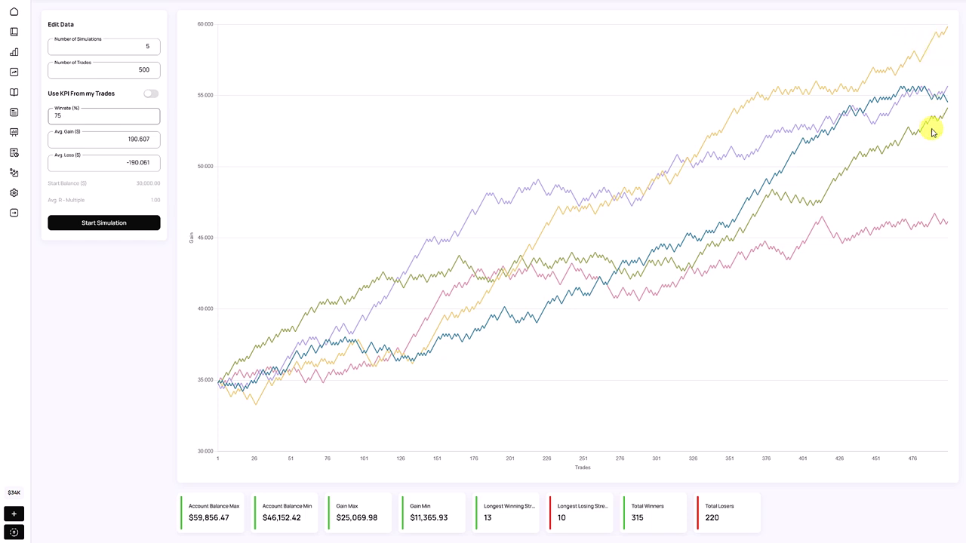
pyautogui.click(147, 226)
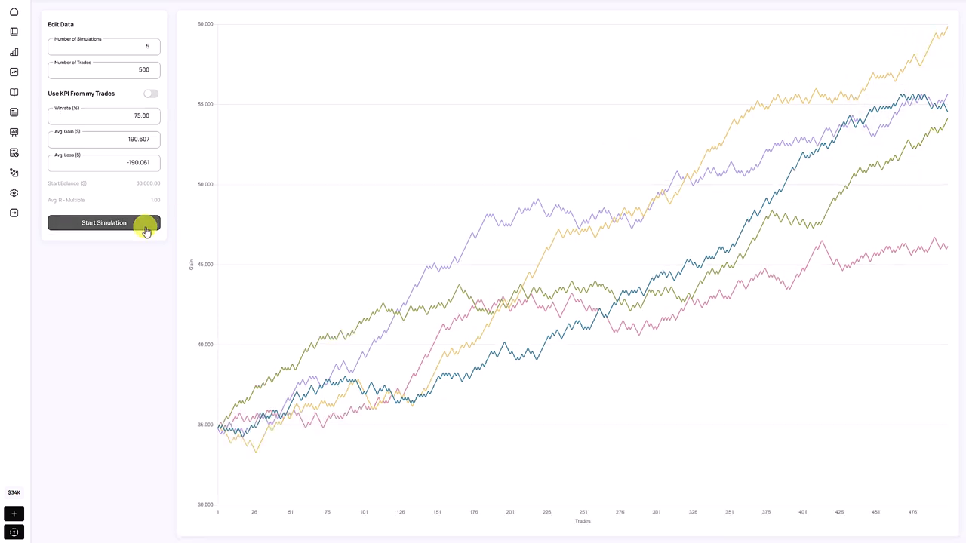
pyautogui.click(146, 228)
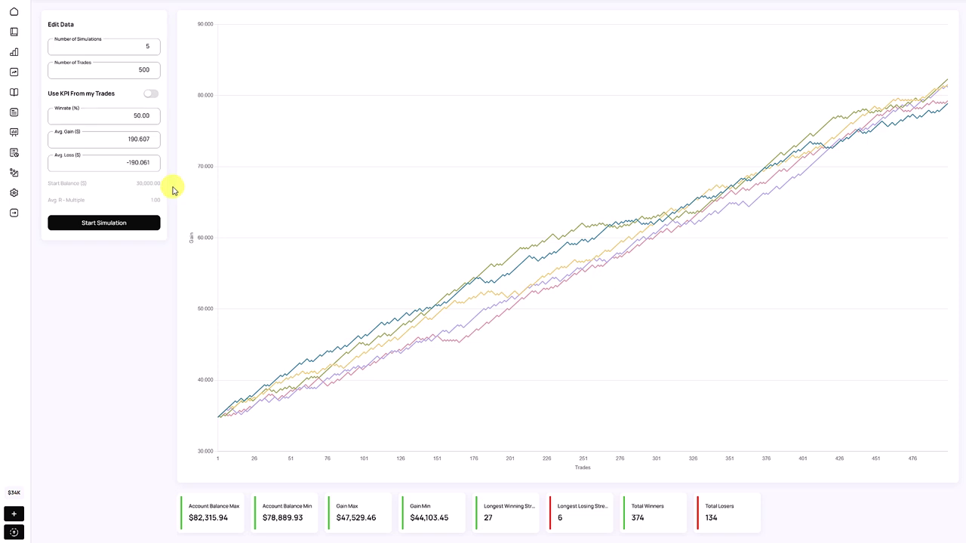
pyautogui.click(175, 189)
# Start the 500-trade simulation at the 50% winrate
pyautogui.click(142, 224)
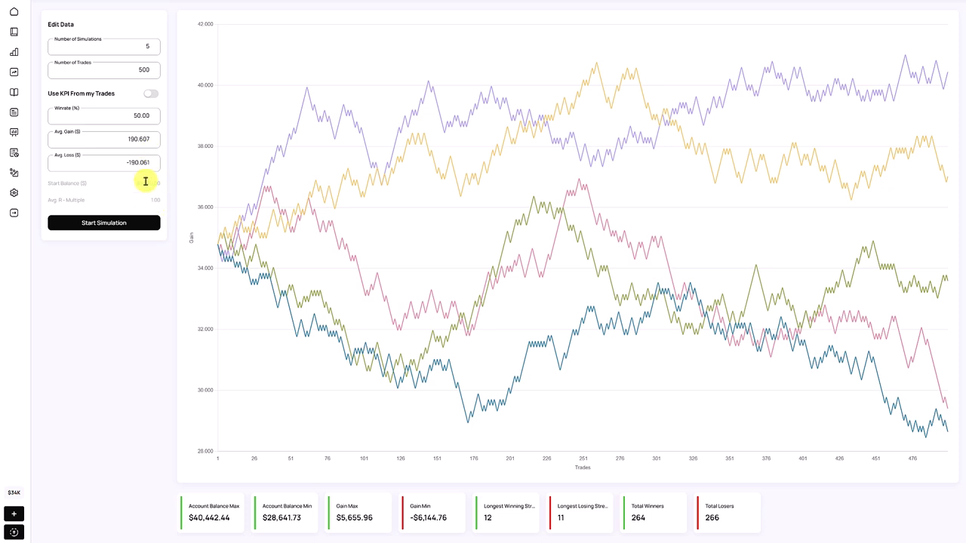
# Set Avg. Gain to 280 and rerun the 50%-winrate simulation
pyautogui.doubleClick(149, 141)
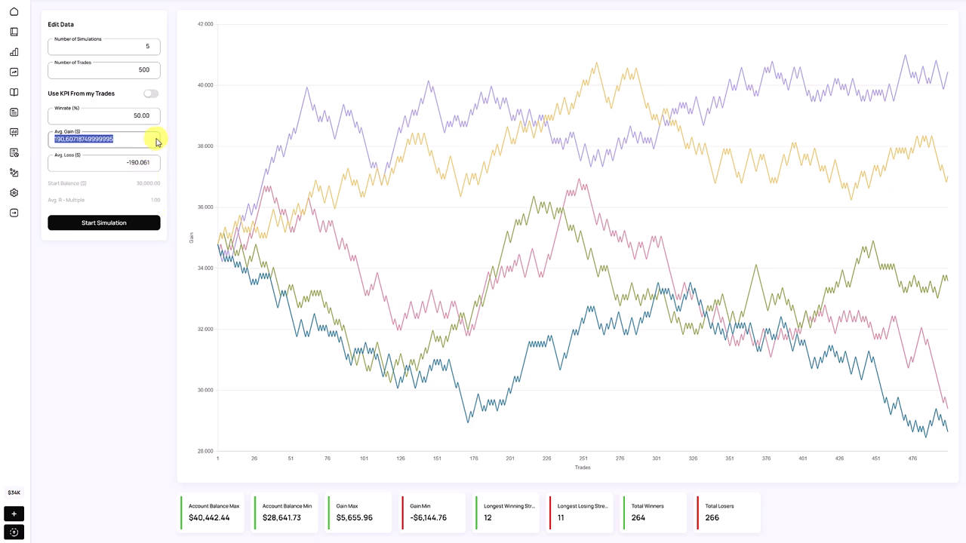
pyautogui.write('280')
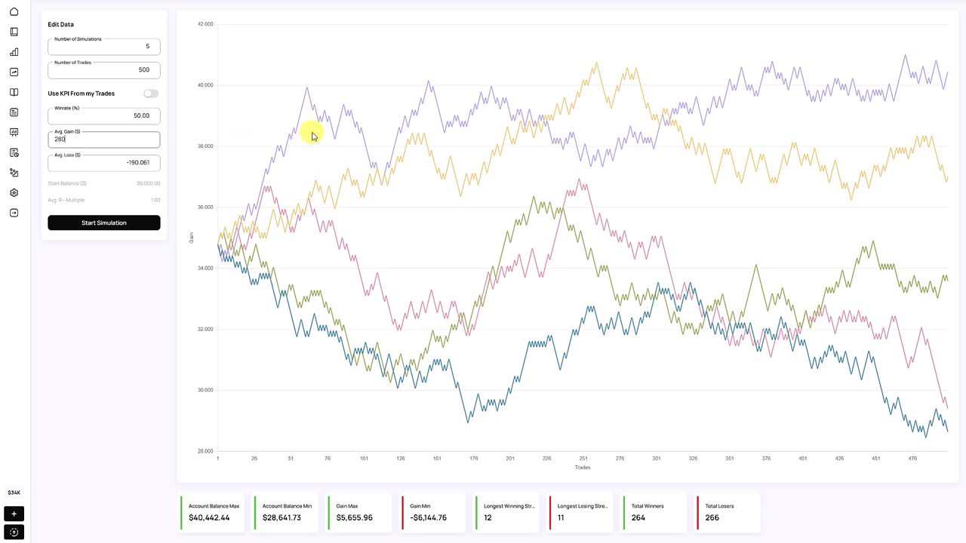
pyautogui.click(174, 186)
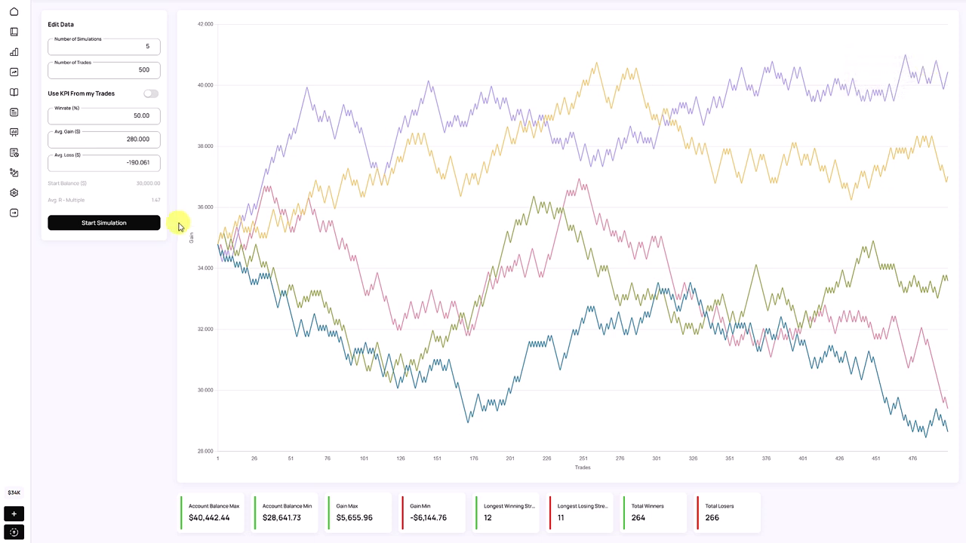
pyautogui.click(133, 223)
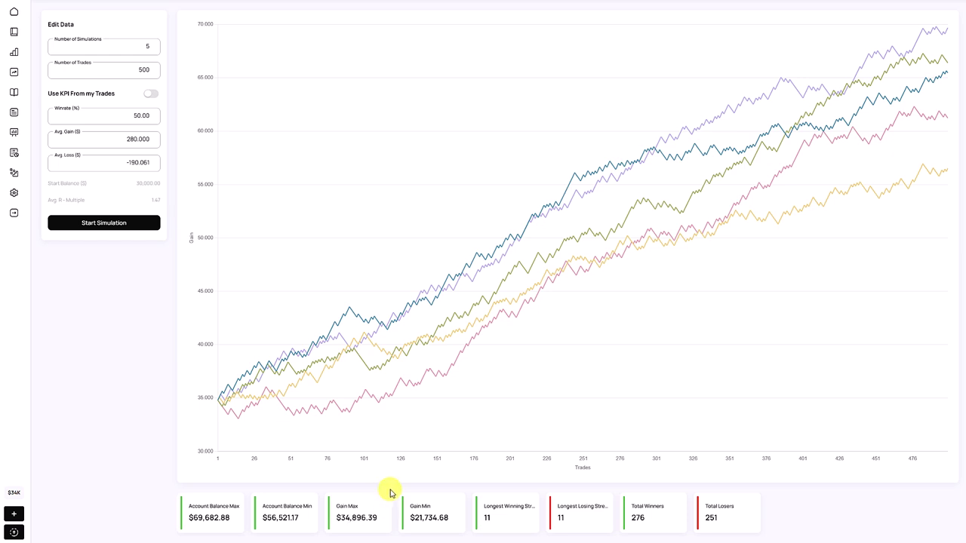
# Change Number of Trades to 50 and run the simulation
pyautogui.doubleClick(142, 70)
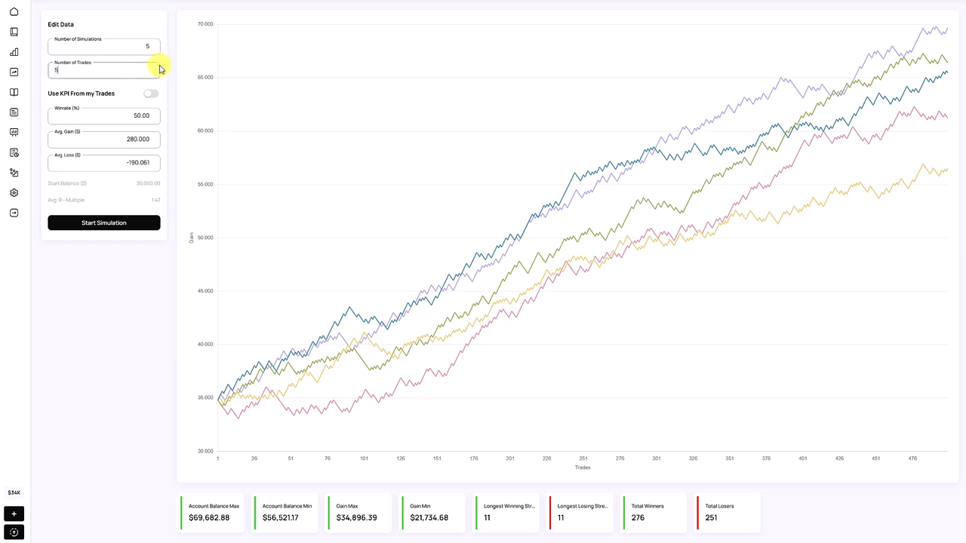
pyautogui.write('50')
pyautogui.click(188, 78)
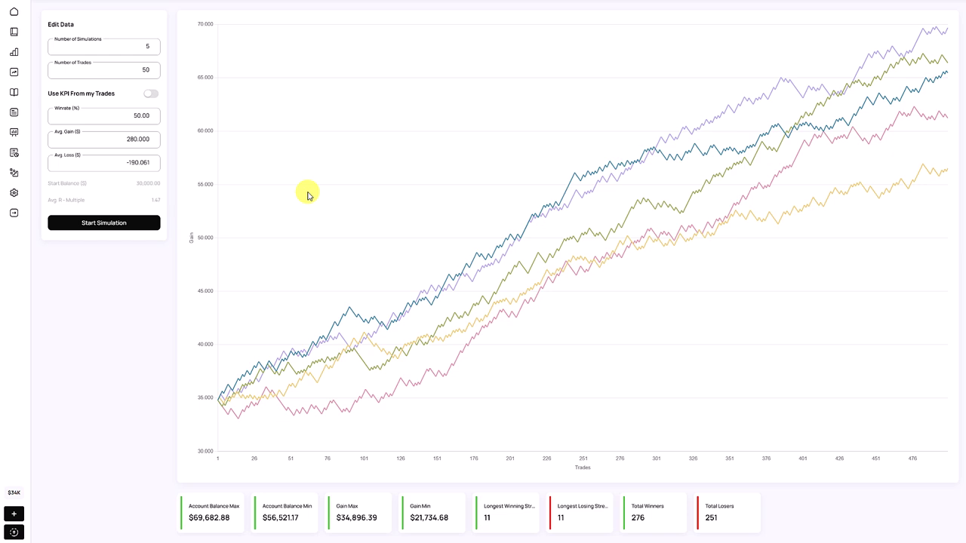
pyautogui.click(145, 224)
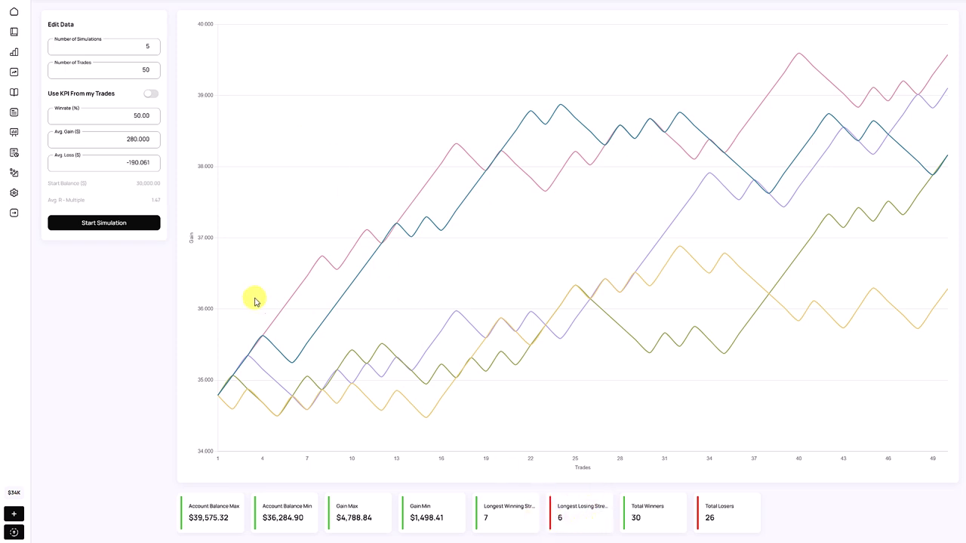
# Rerun the 50-trade simulation five more times, then set Number of Trades to 500
pyautogui.click(106, 222)
pyautogui.click(106, 223)
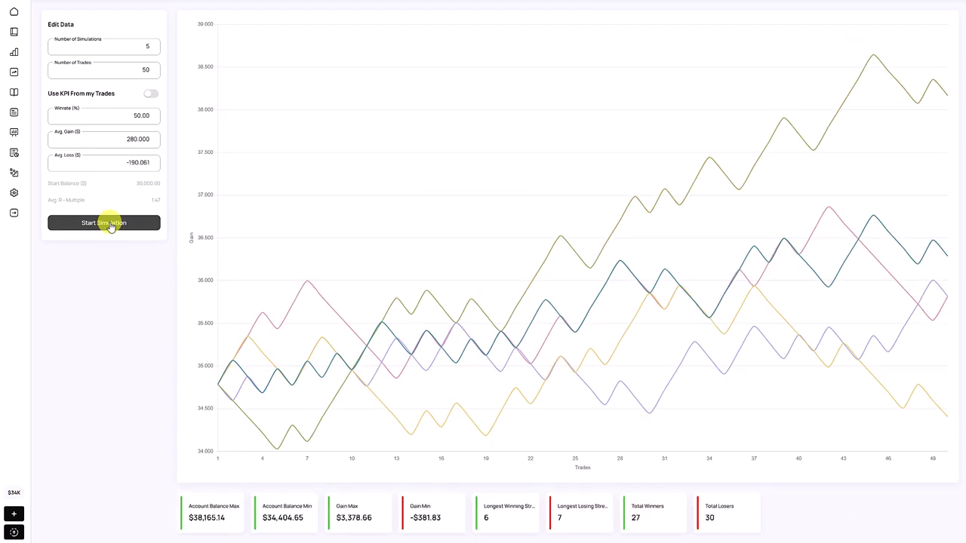
pyautogui.click(136, 230)
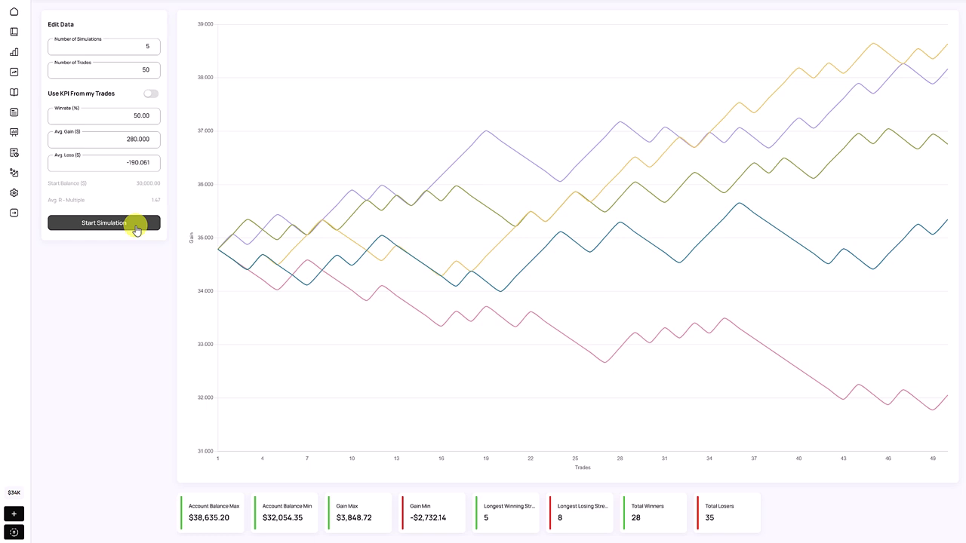
pyautogui.click(136, 230)
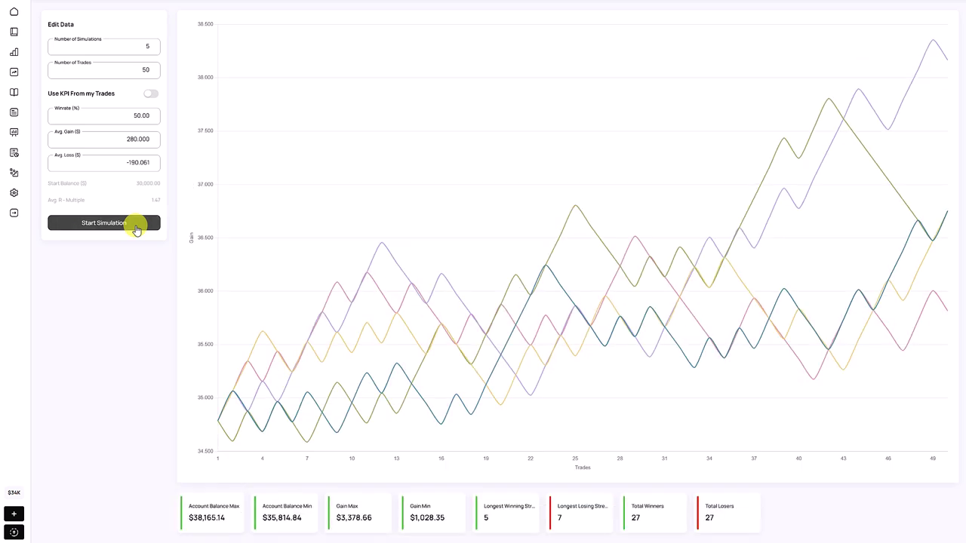
pyautogui.click(135, 230)
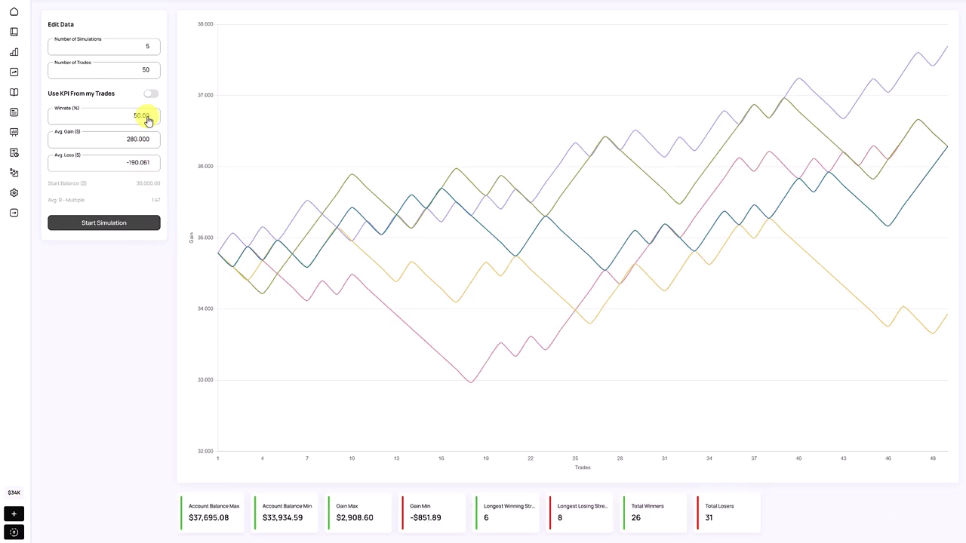
pyautogui.doubleClick(152, 70)
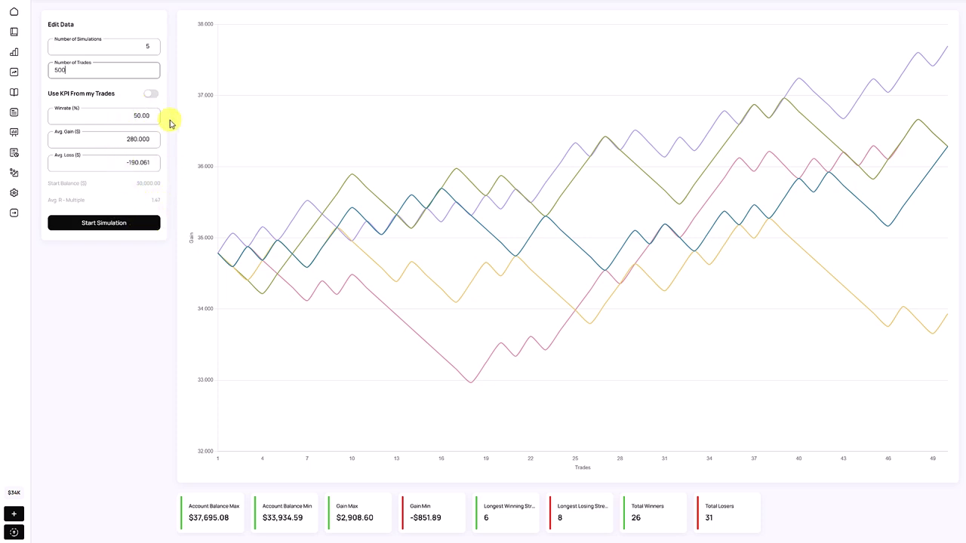
# Run the 500-trade simulation and read the five final balances, $53,700.80 to $65,452.33
pyautogui.click(131, 228)
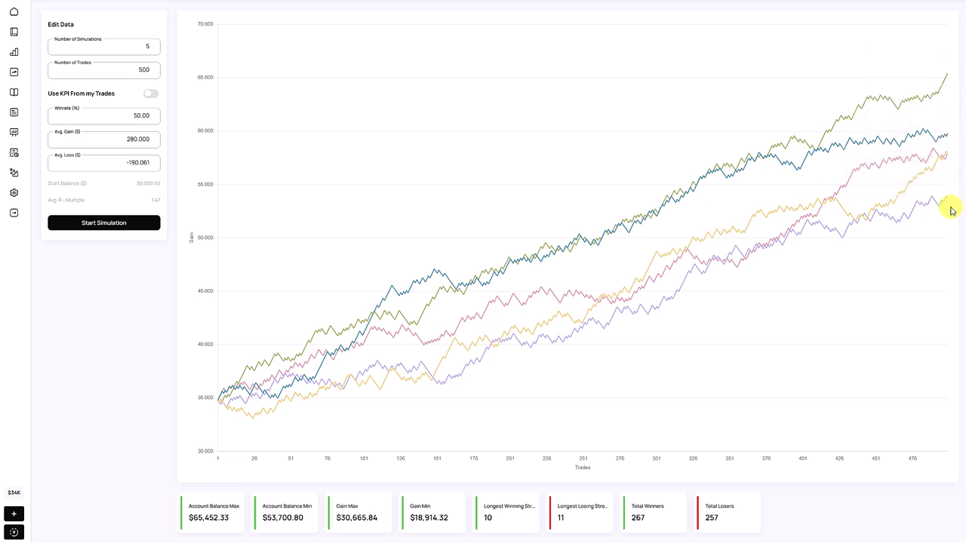
pyautogui.moveTo(949, 202)
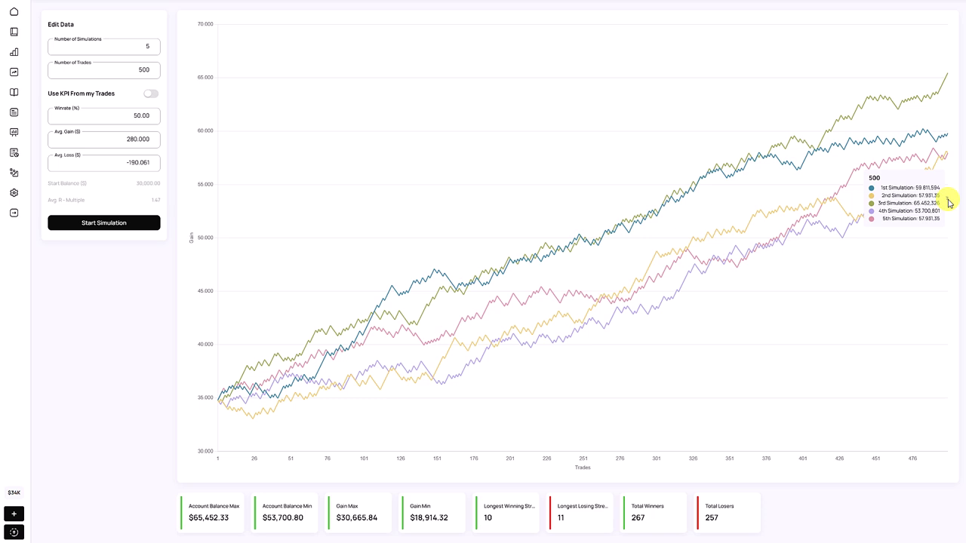